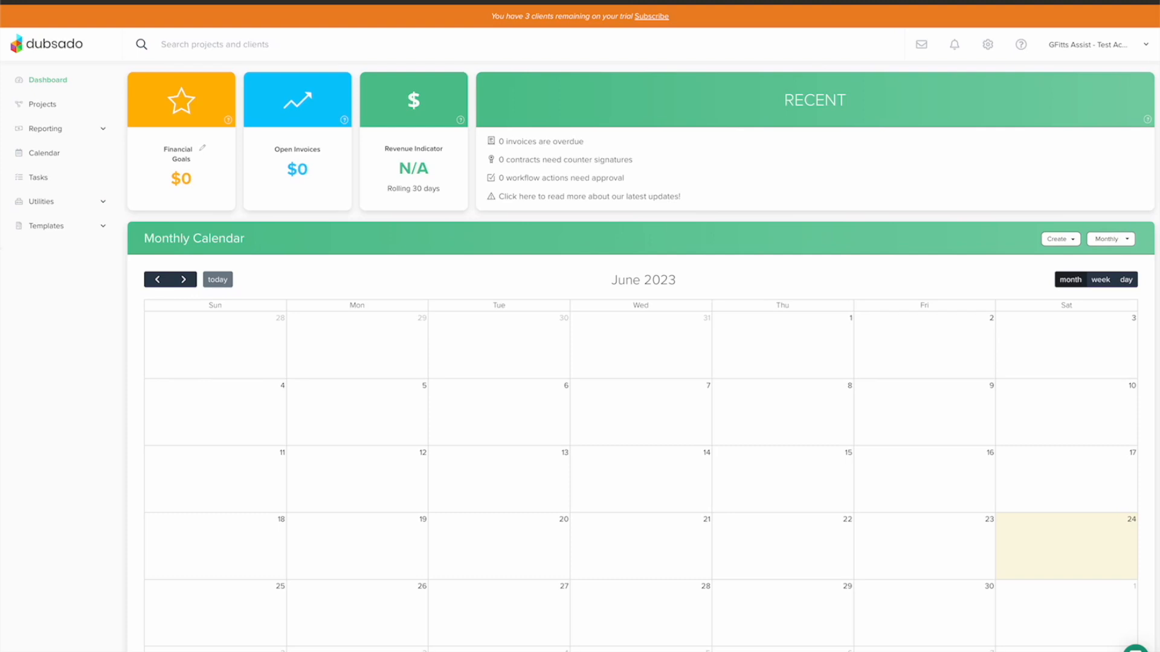
- Open the Forms page within the account's templates
left_click_drag(12, 235, 115, 235)
left_click(98, 229)
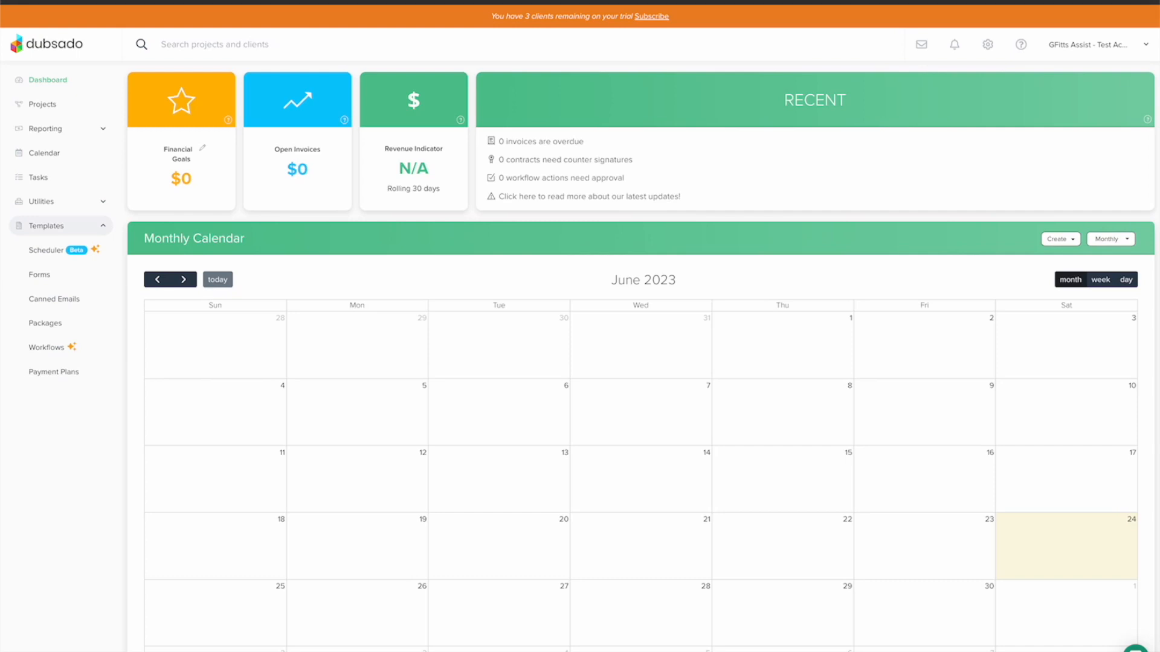
left_click_drag(14, 281, 97, 280)
left_click(44, 274)
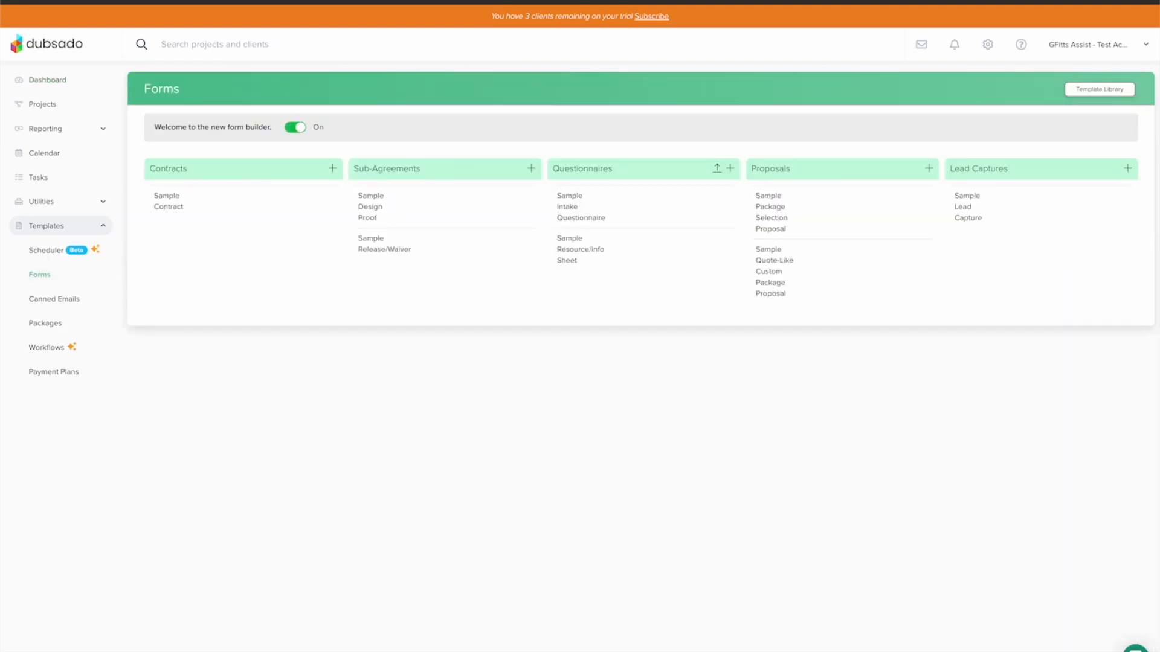
left_click_drag(149, 180, 209, 177)
left_click_drag(350, 178, 431, 178)
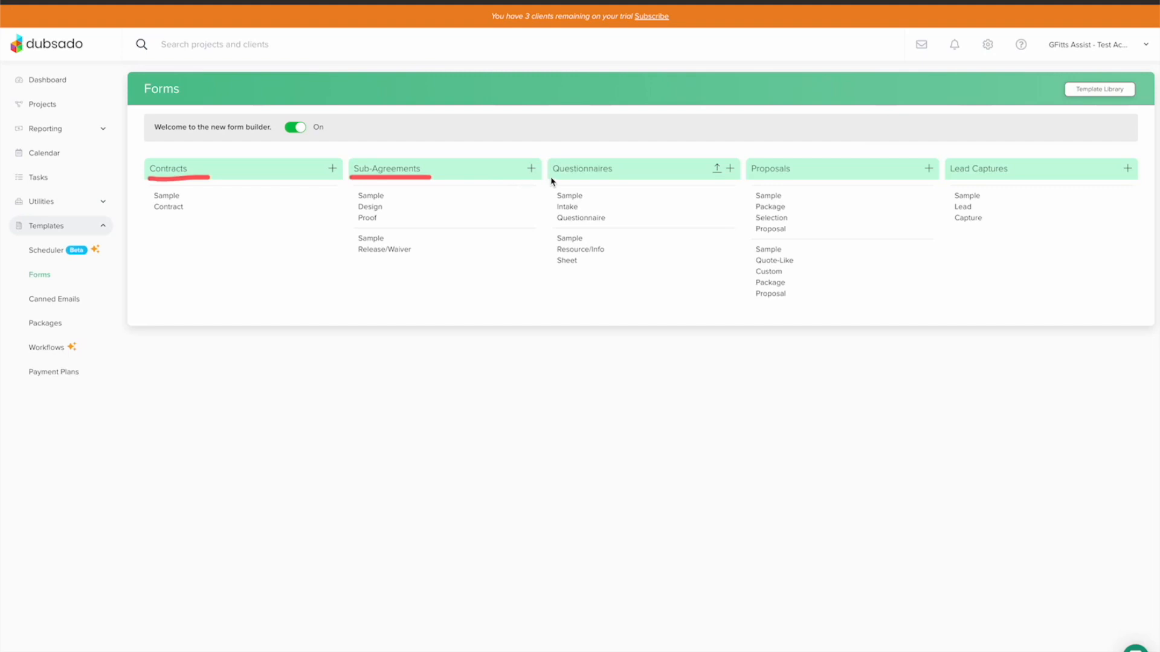
left_click_drag(549, 179, 641, 179)
left_click_drag(750, 176, 803, 177)
left_click_drag(945, 179, 1013, 179)
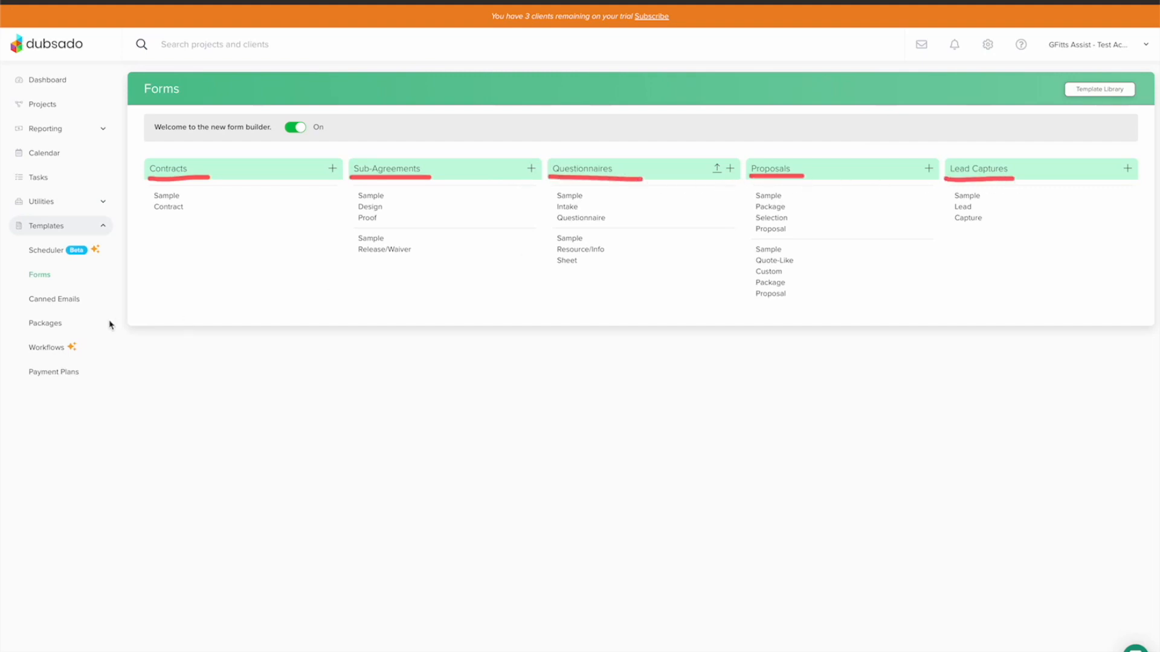
key("Escape")
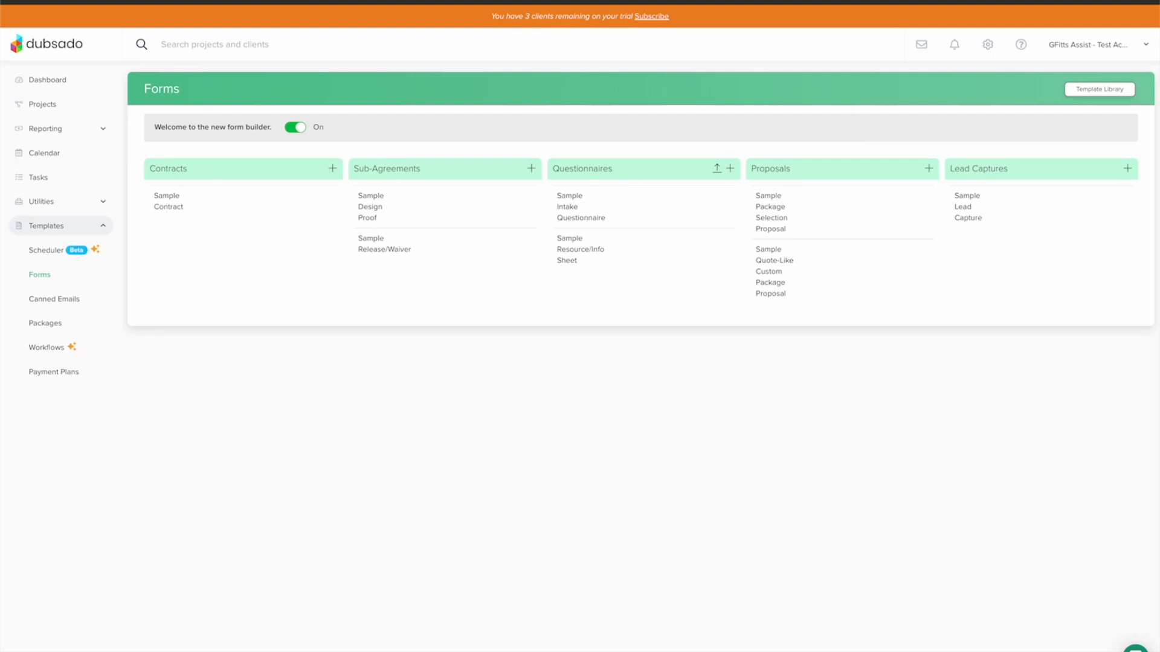
- Review the Sample Contract template through to its client and business owner signature areas, and save and close it
left_click(170, 206)
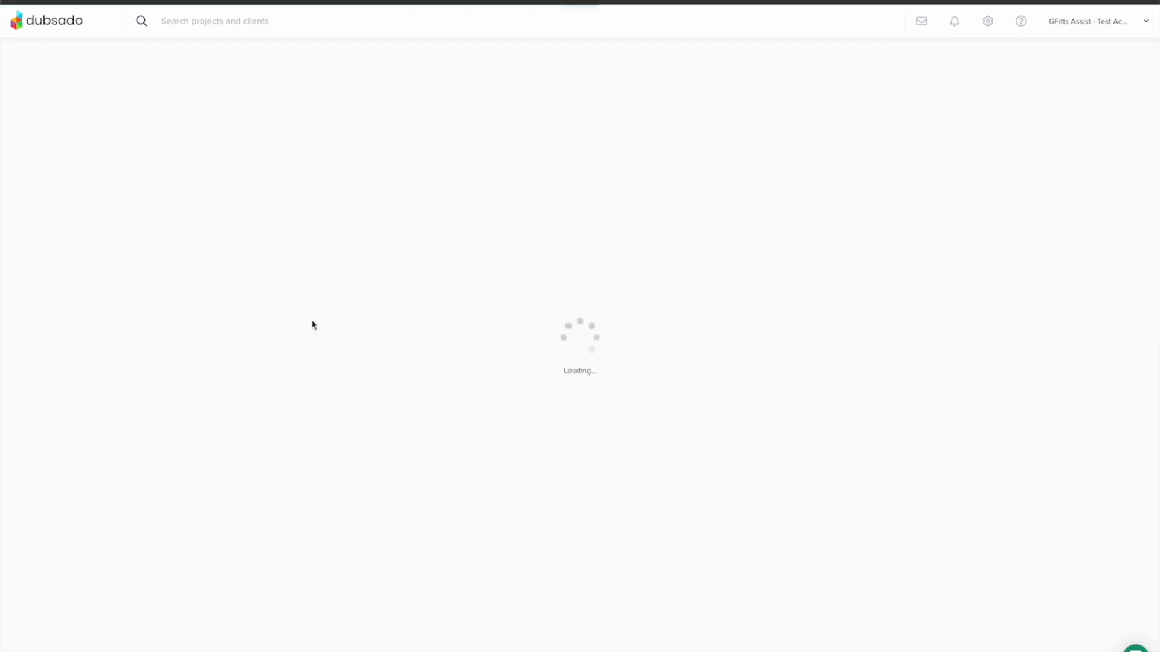
scroll(352, 351, "down", 2)
scroll(353, 351, "down", 5)
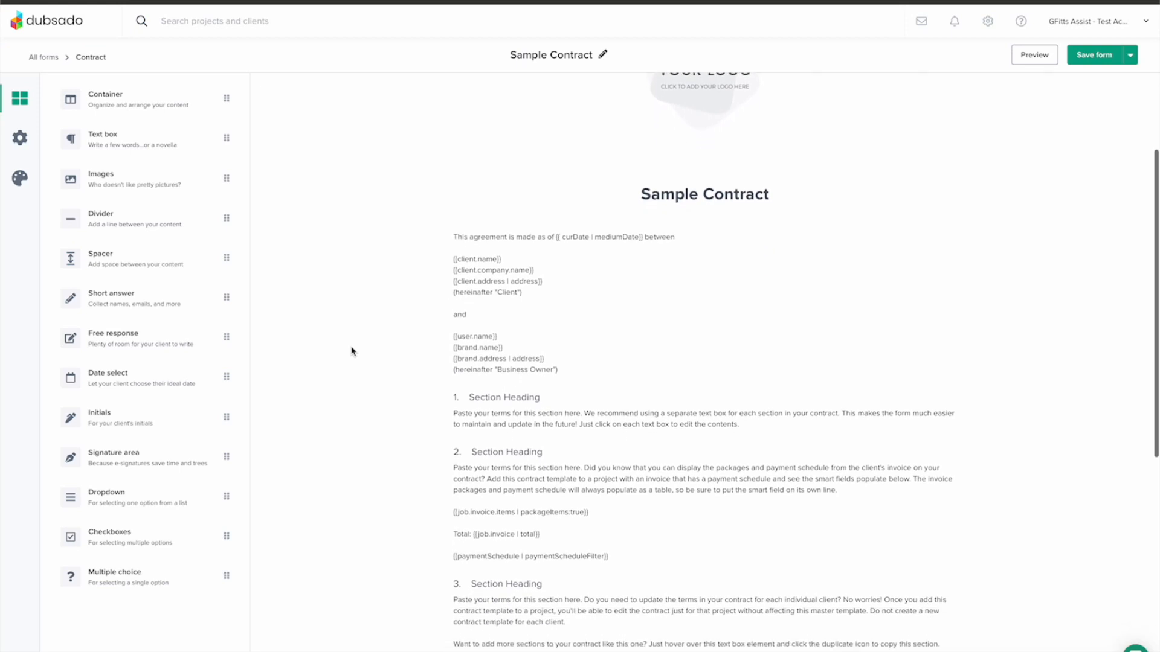
scroll(353, 351, "down", 4)
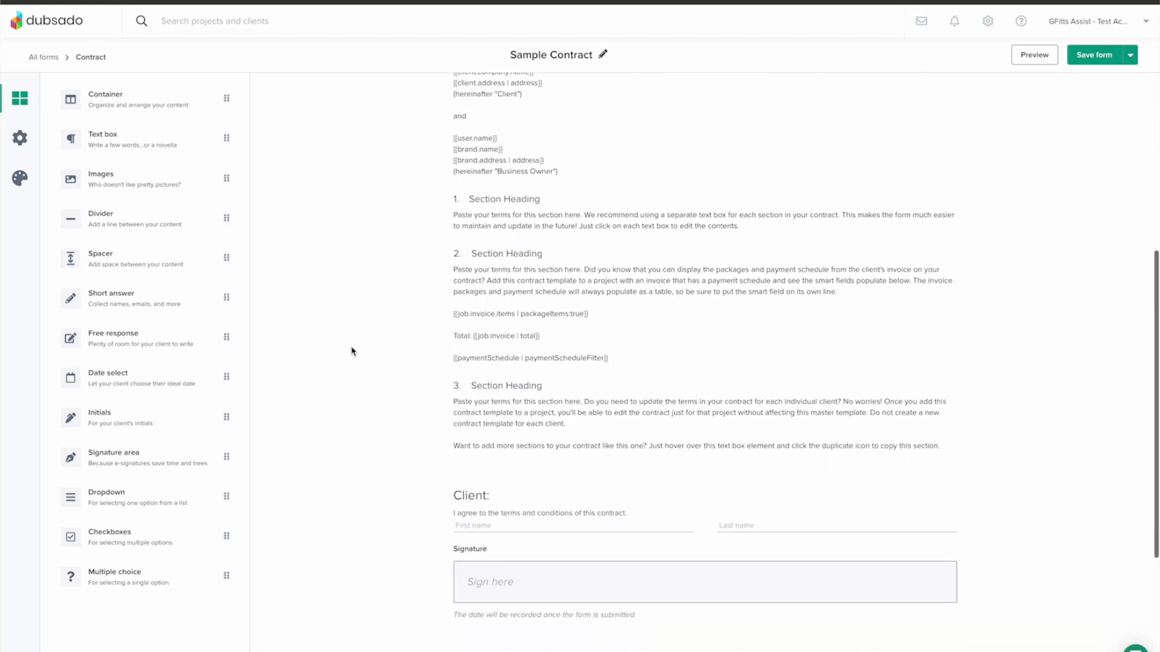
scroll(352, 351, "down", 1)
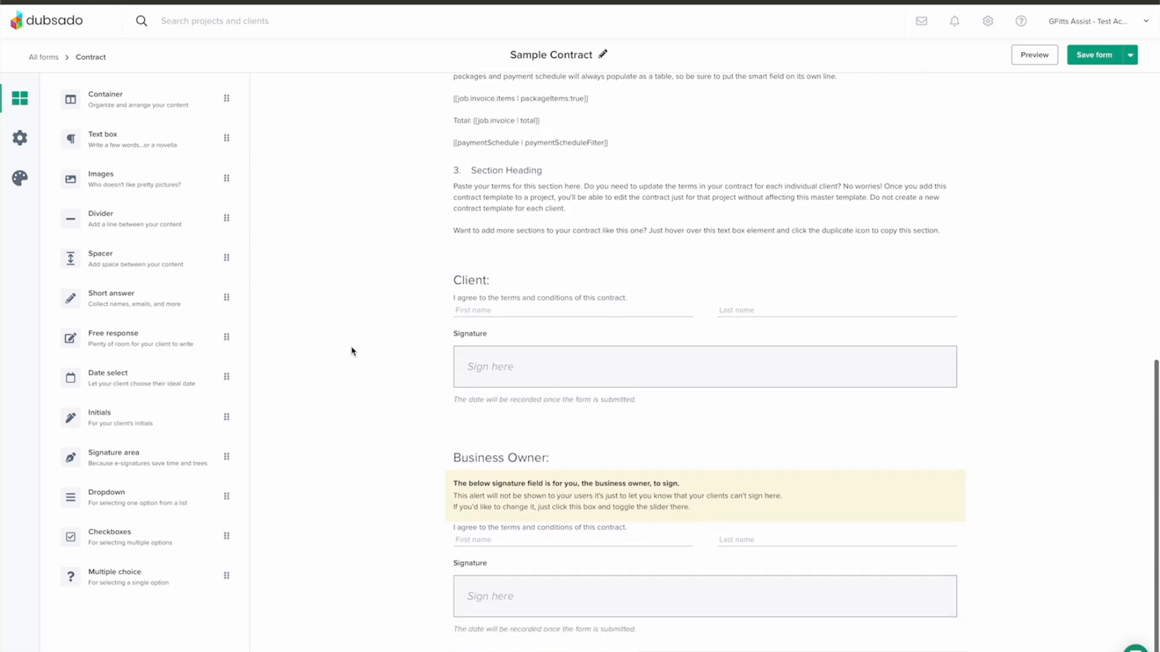
scroll(366, 327, "up", 8)
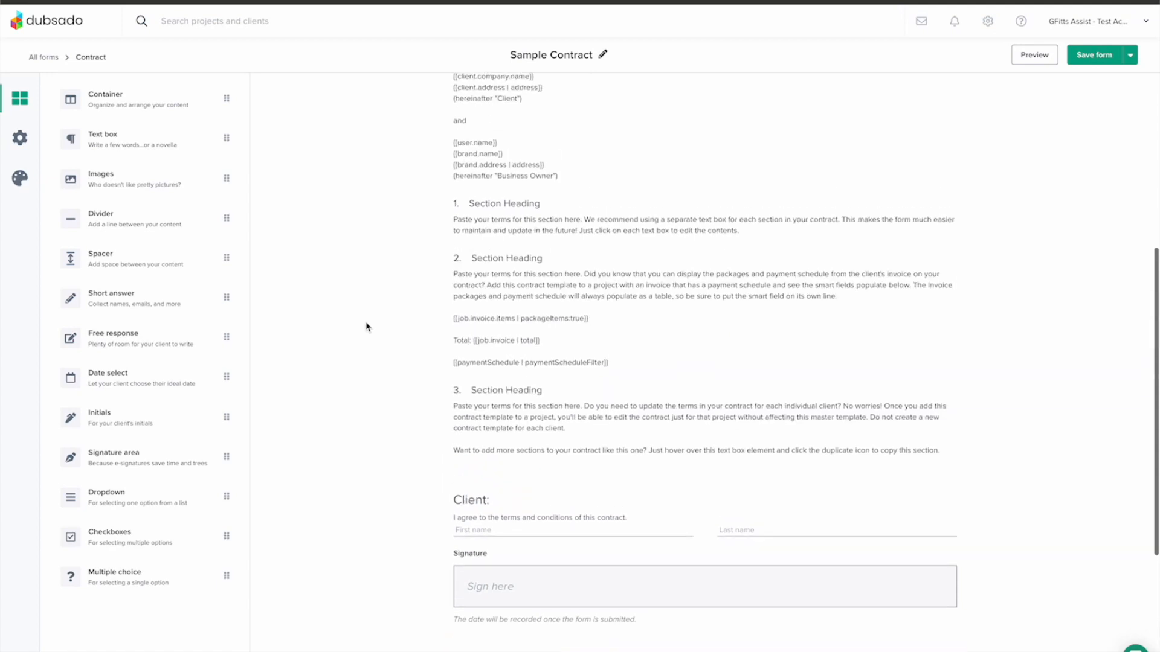
left_click(1131, 57)
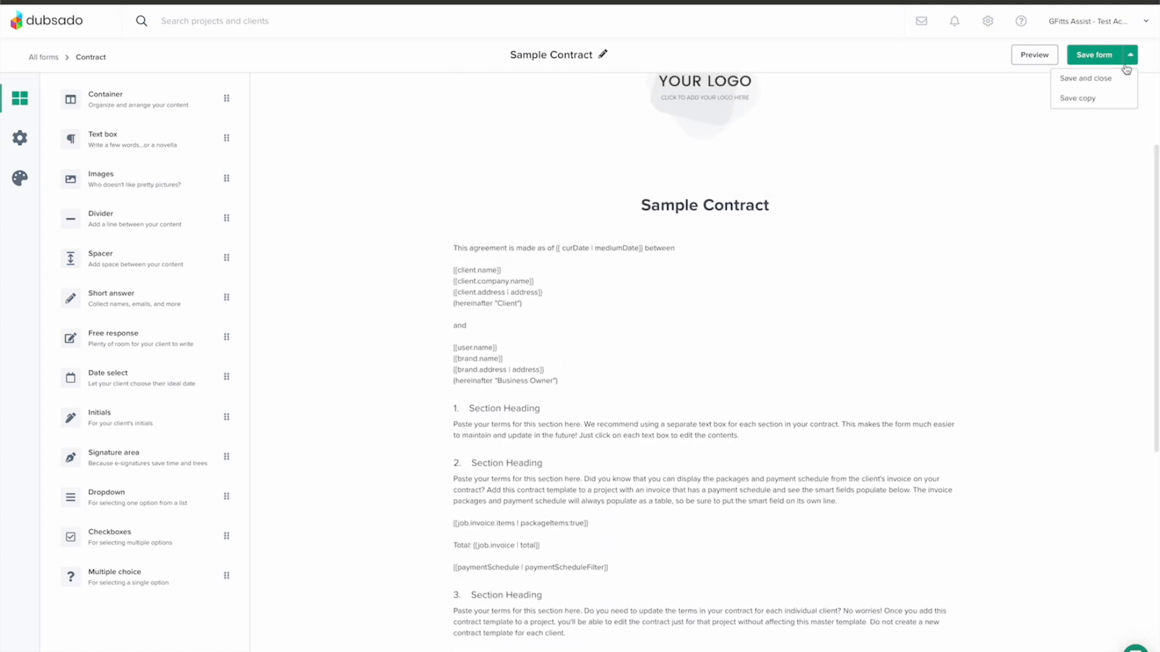
left_click(1119, 78)
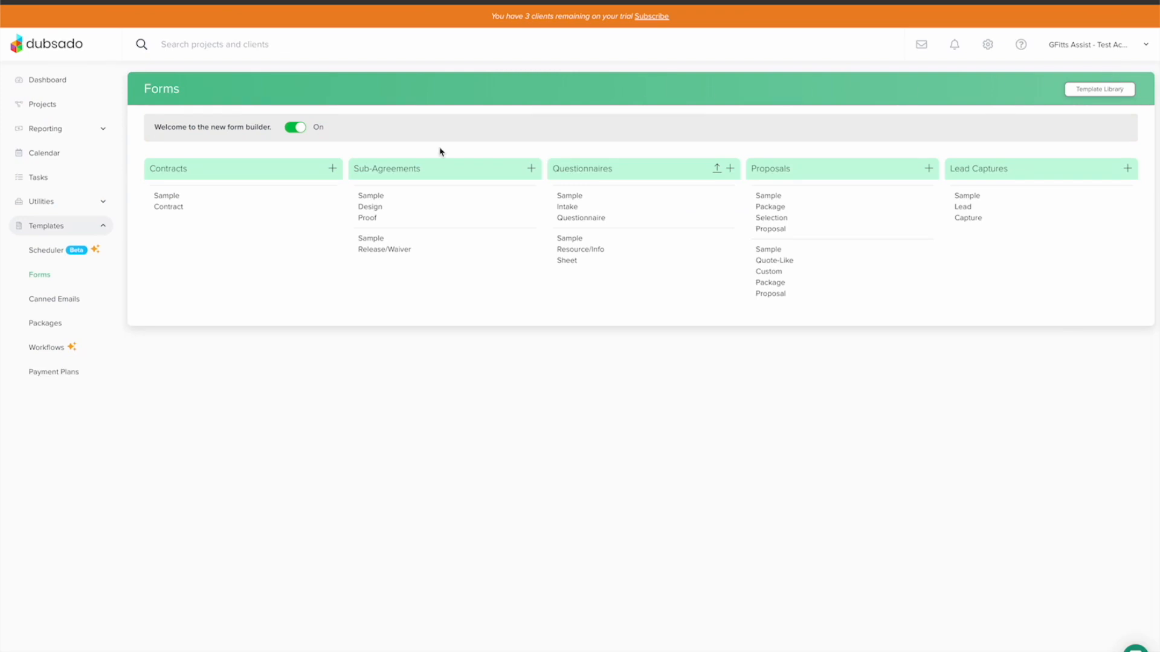
- Review the Sample Design Proof sub-agreement from its proof options to the client signature, and save and close it
left_click(376, 212)
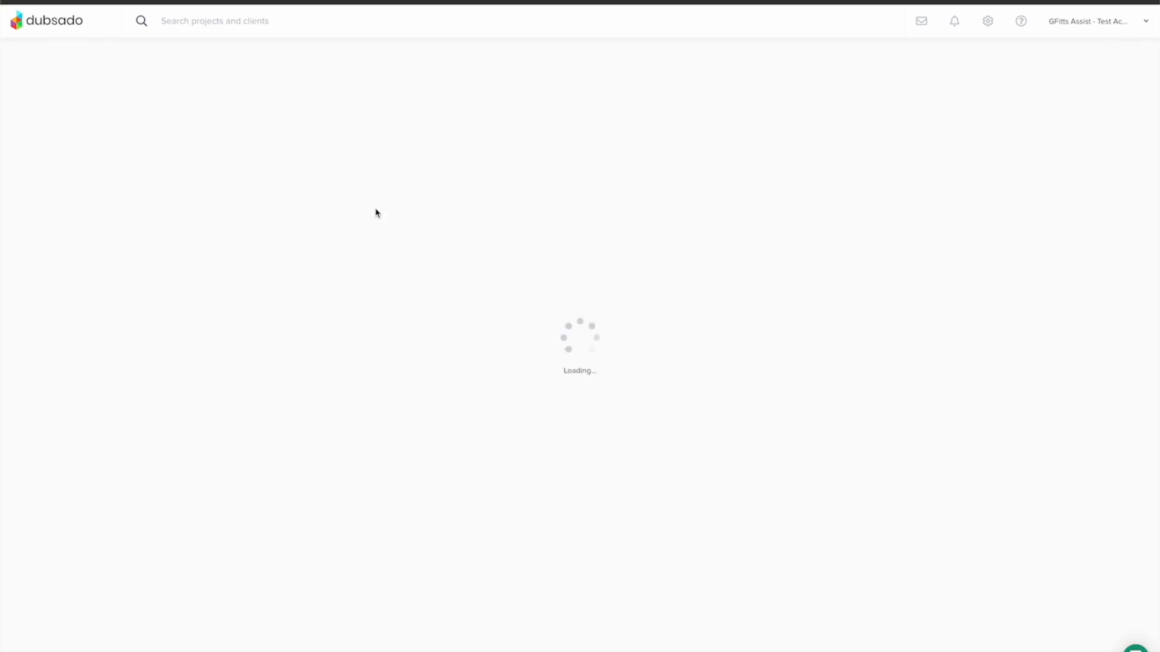
scroll(1081, 305, "down", 3)
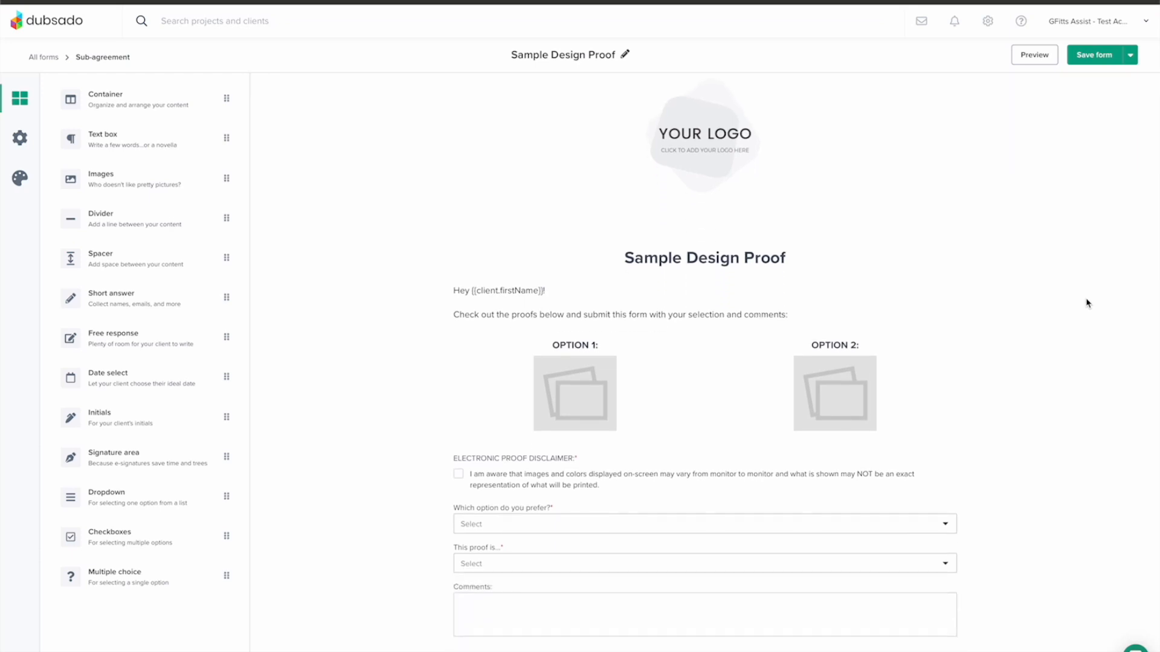
scroll(1087, 304, "down", 2)
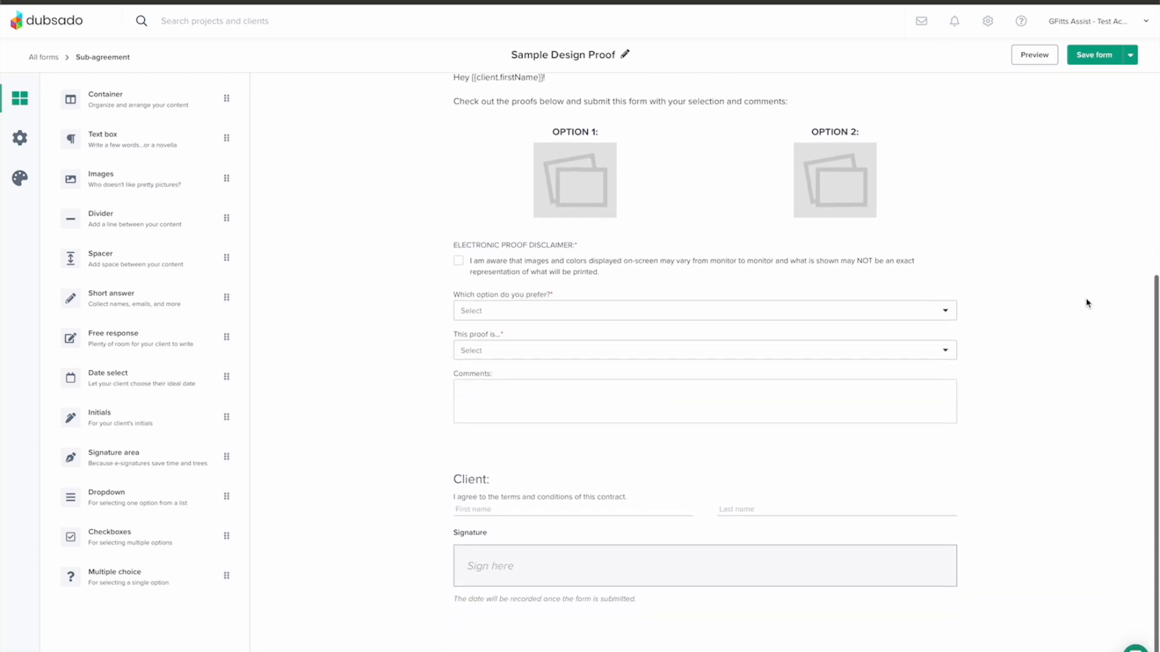
scroll(1088, 303, "up", 3)
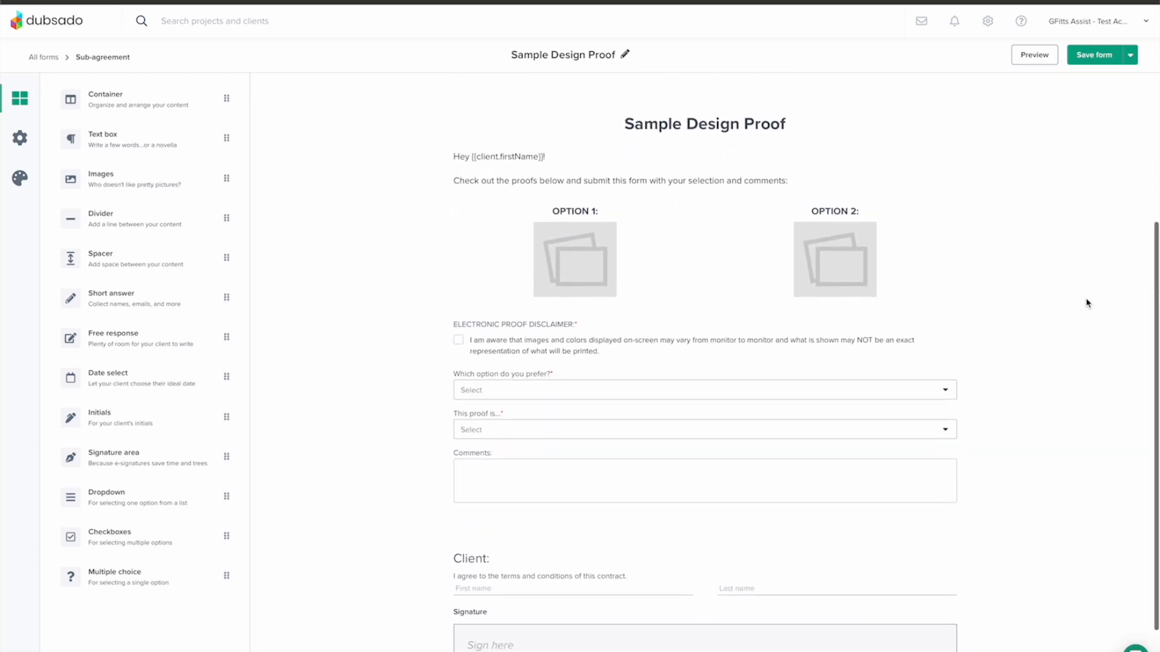
scroll(1087, 303, "up", 2)
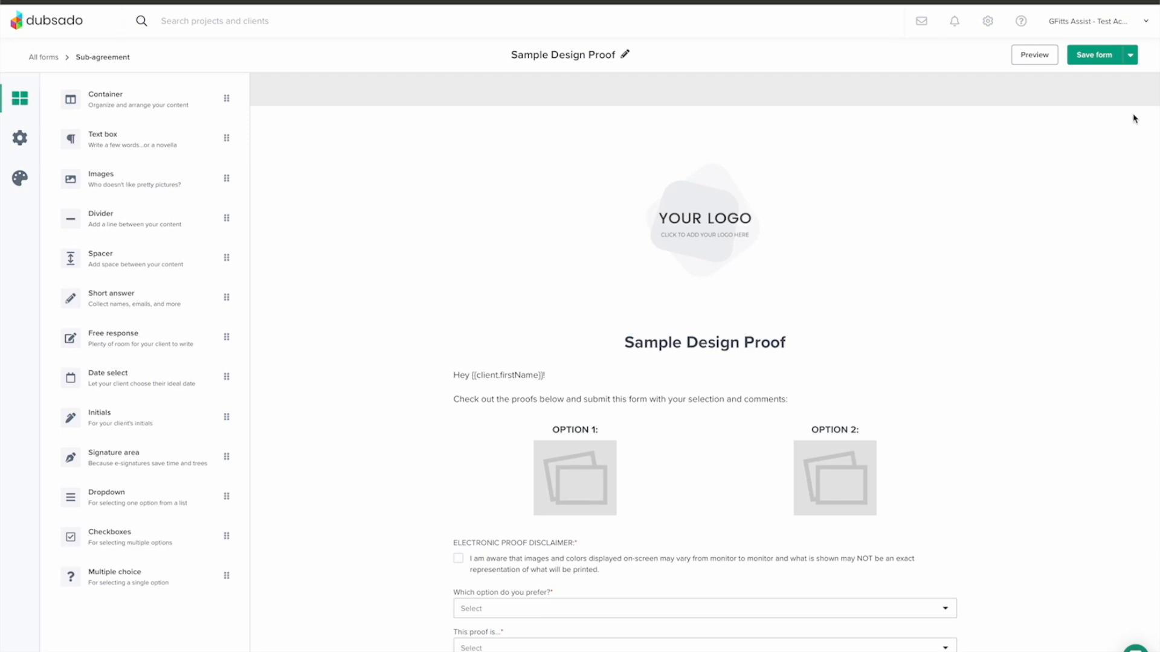
left_click(1131, 55)
left_click(1127, 85)
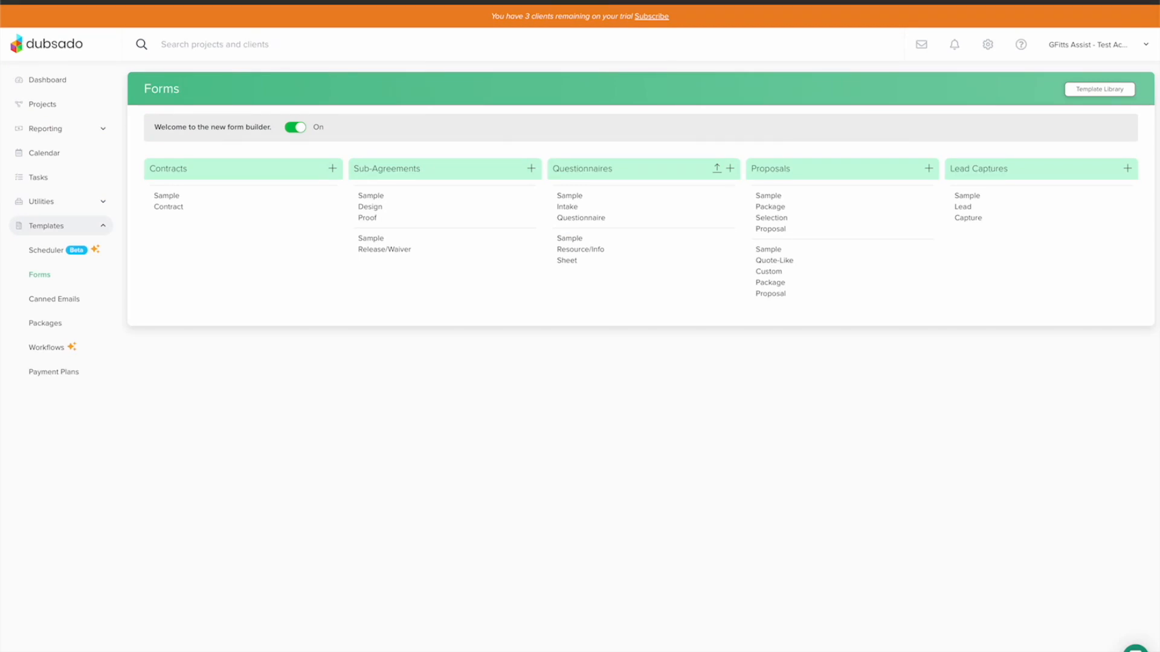
- Review the Sample Intake Questionnaire's details, goals and preferences sections, and save and close the form
left_click_drag(148, 177, 445, 180)
left_click(573, 212)
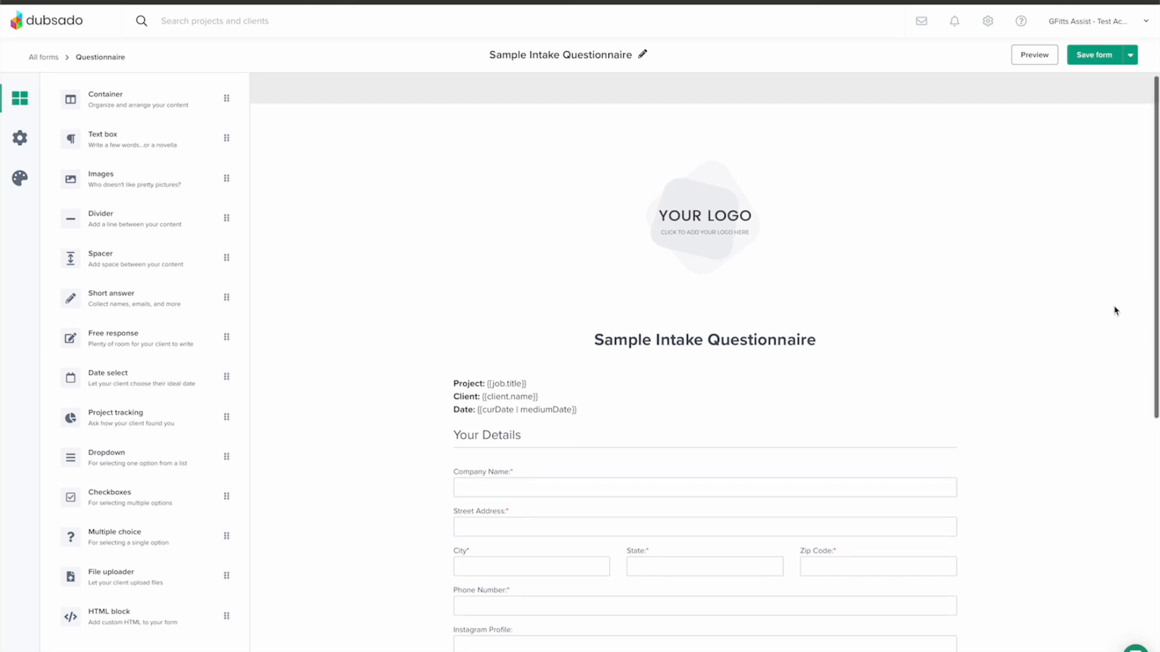
scroll(1114, 309, "down", 3)
scroll(1115, 309, "down", 5)
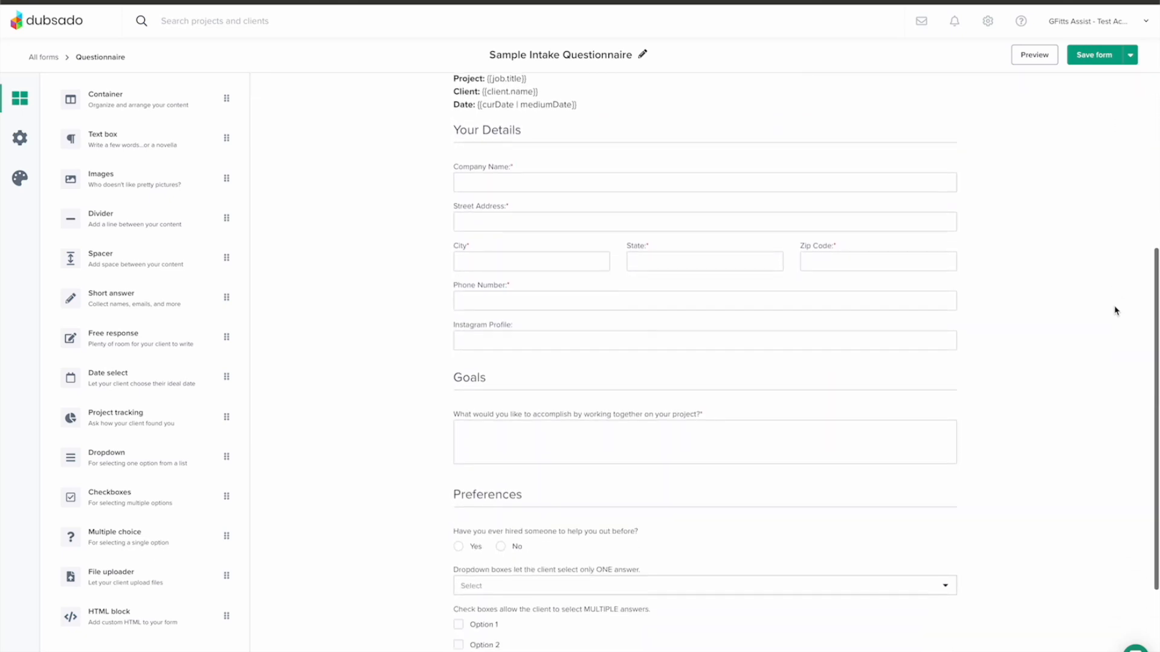
scroll(1114, 309, "up", 3)
scroll(1114, 310, "up", 4)
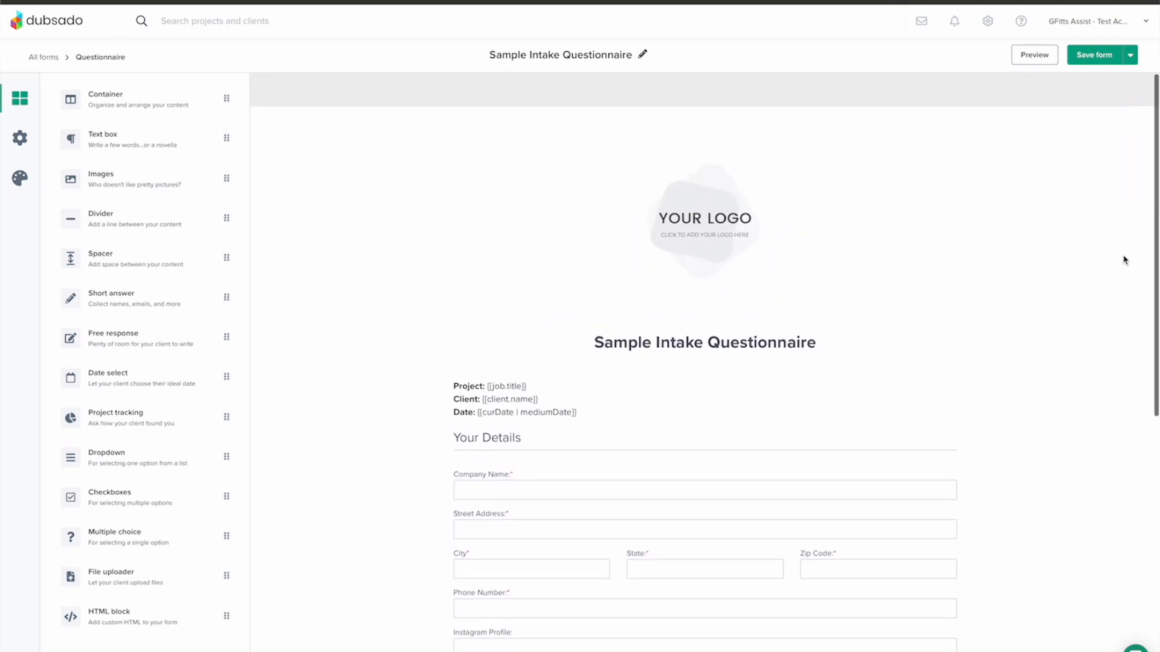
left_click(1128, 61)
left_click(1110, 78)
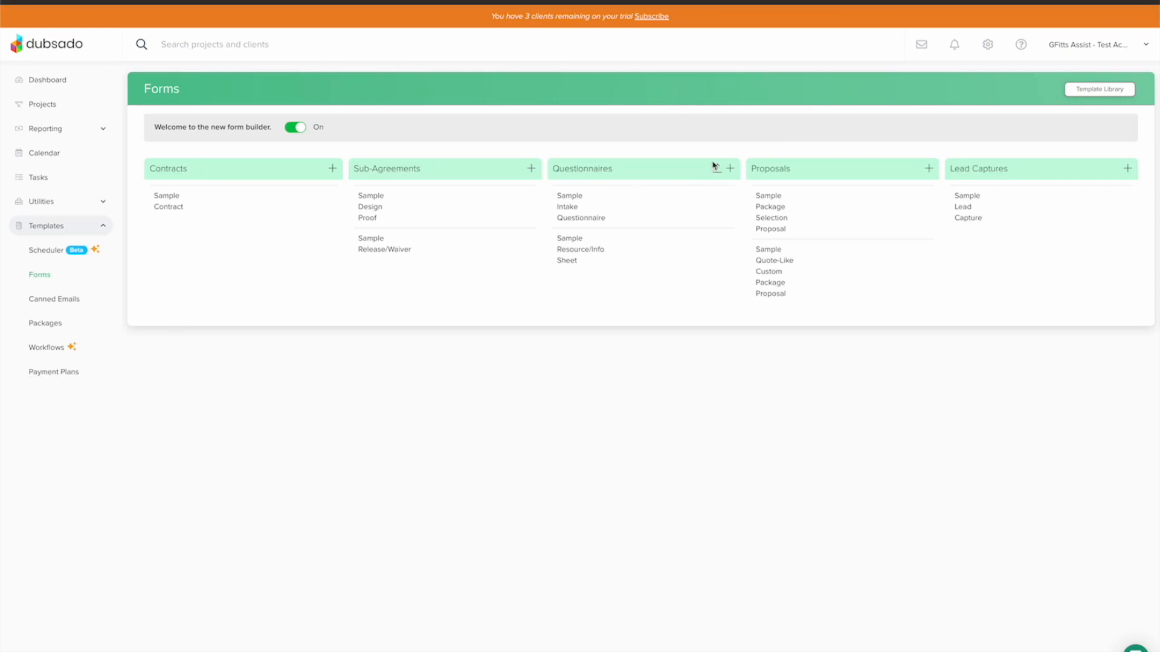
- Open the Sample Package Selection Proposal and review its package choices and optional add-ons
mouse_move(704, 164)
left_mouse_down()
mouse_move(721, 181)
mouse_move(729, 166)
mouse_move(708, 159)
left_mouse_up()
left_click(773, 211)
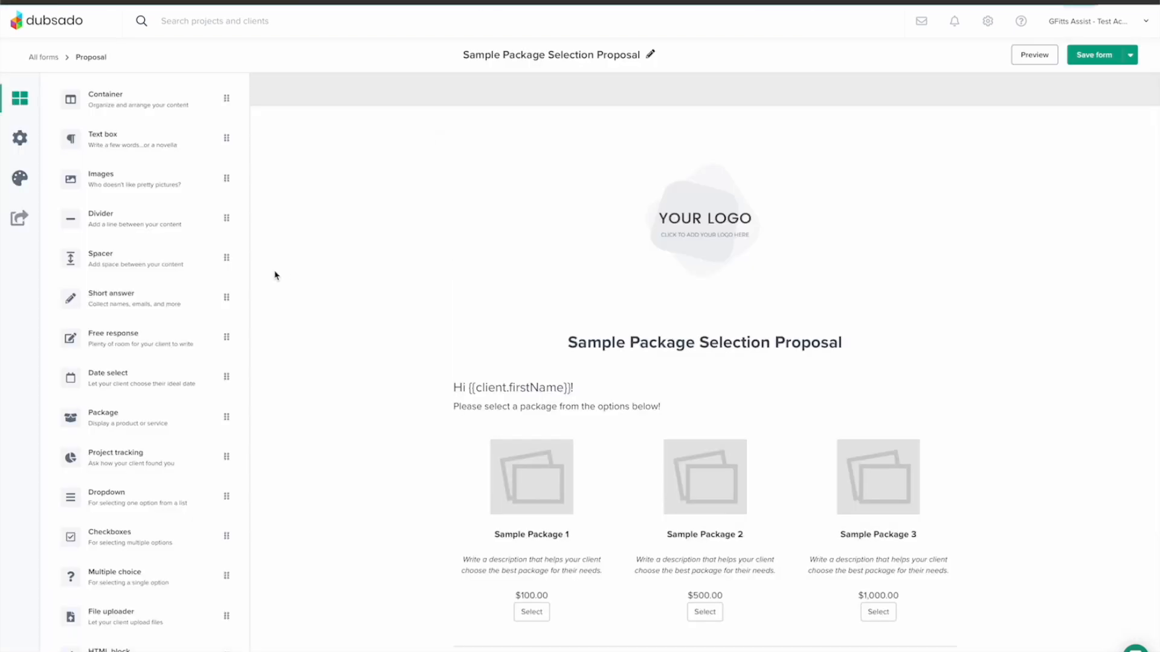
scroll(289, 276, "down", 3)
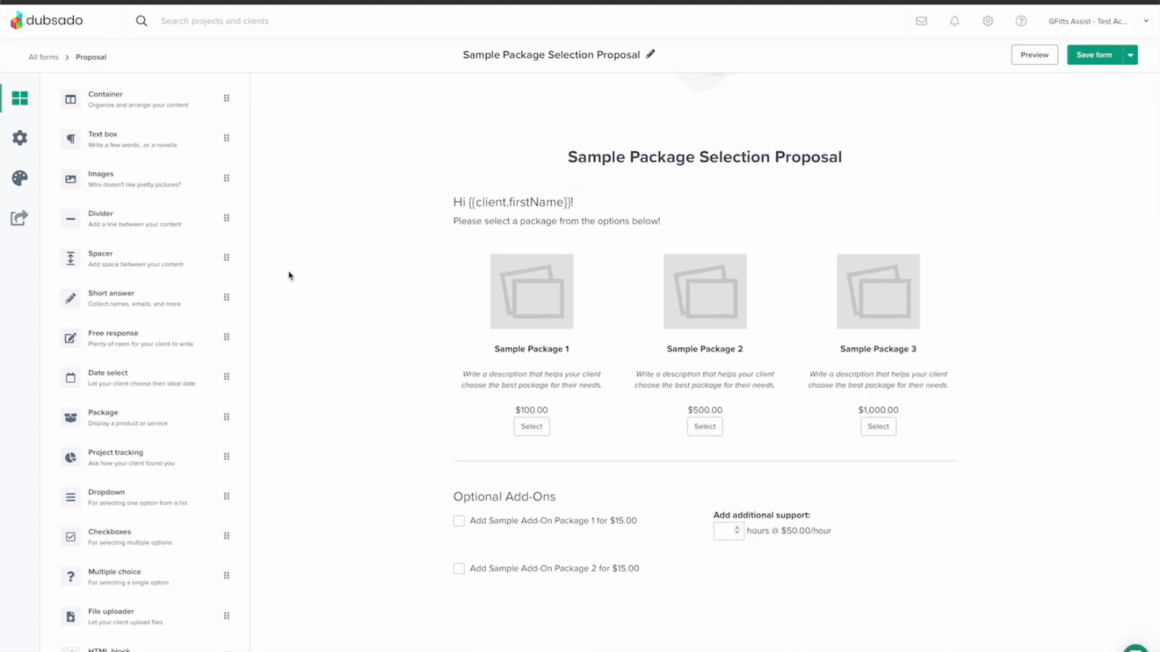
scroll(289, 276, "up", 3)
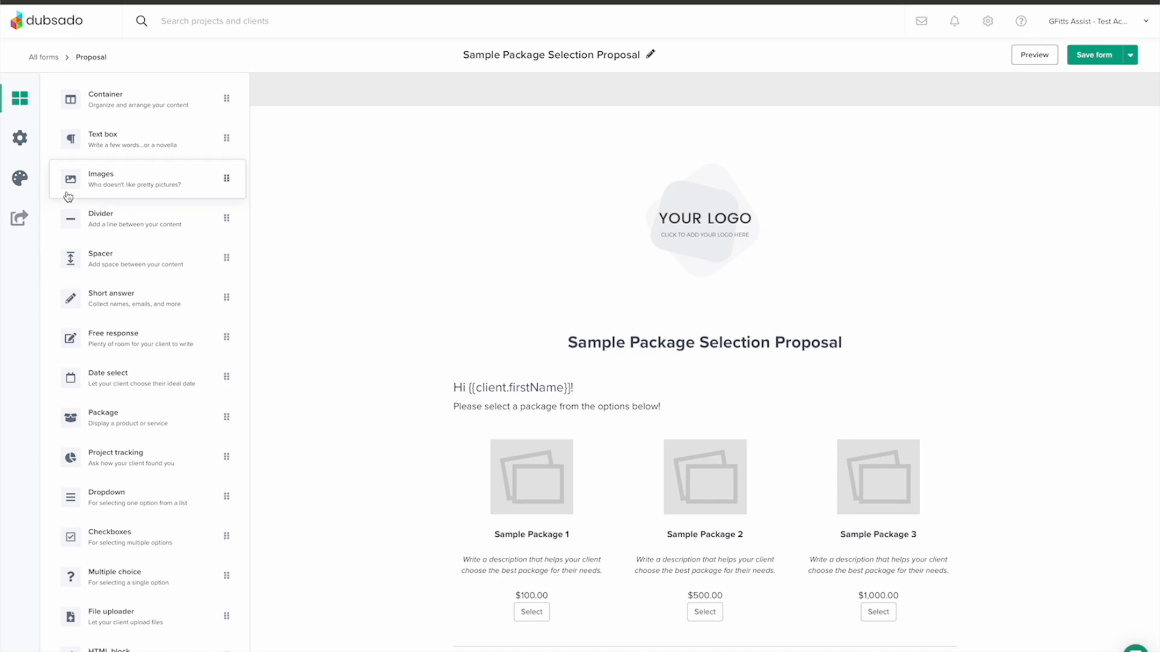
- Examine the proposal's contract, invoice and public proposal options in its form settings, and save and close it
left_click(20, 144)
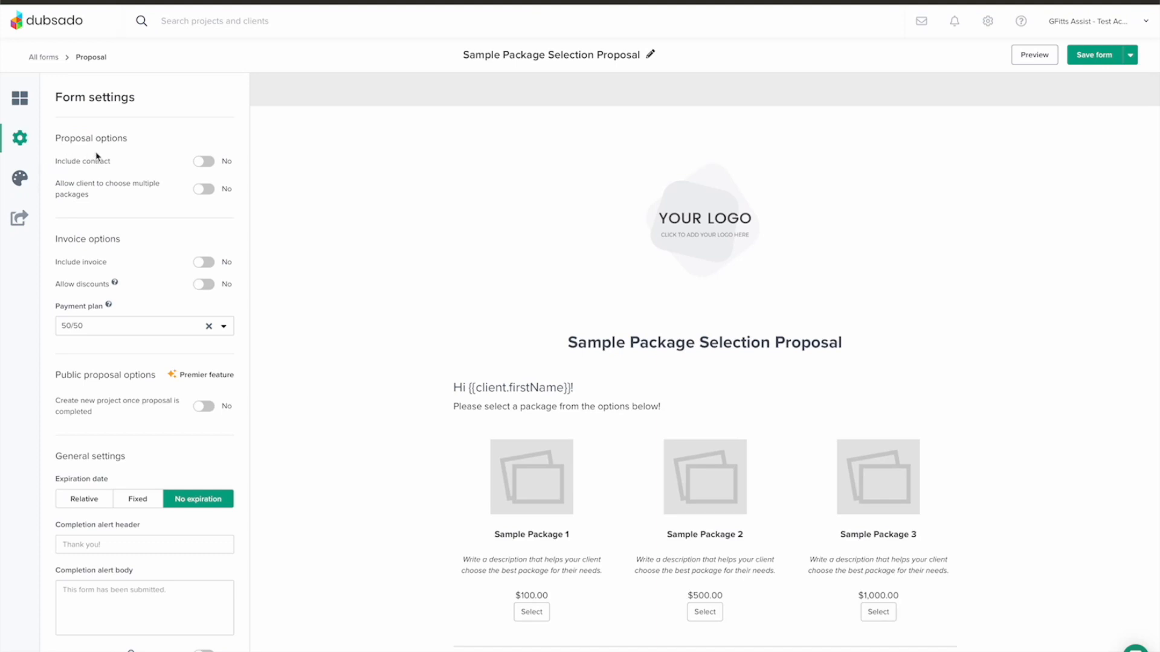
mouse_move(100, 151)
left_mouse_down()
mouse_move(47, 172)
mouse_move(233, 165)
mouse_move(97, 155)
left_mouse_up()
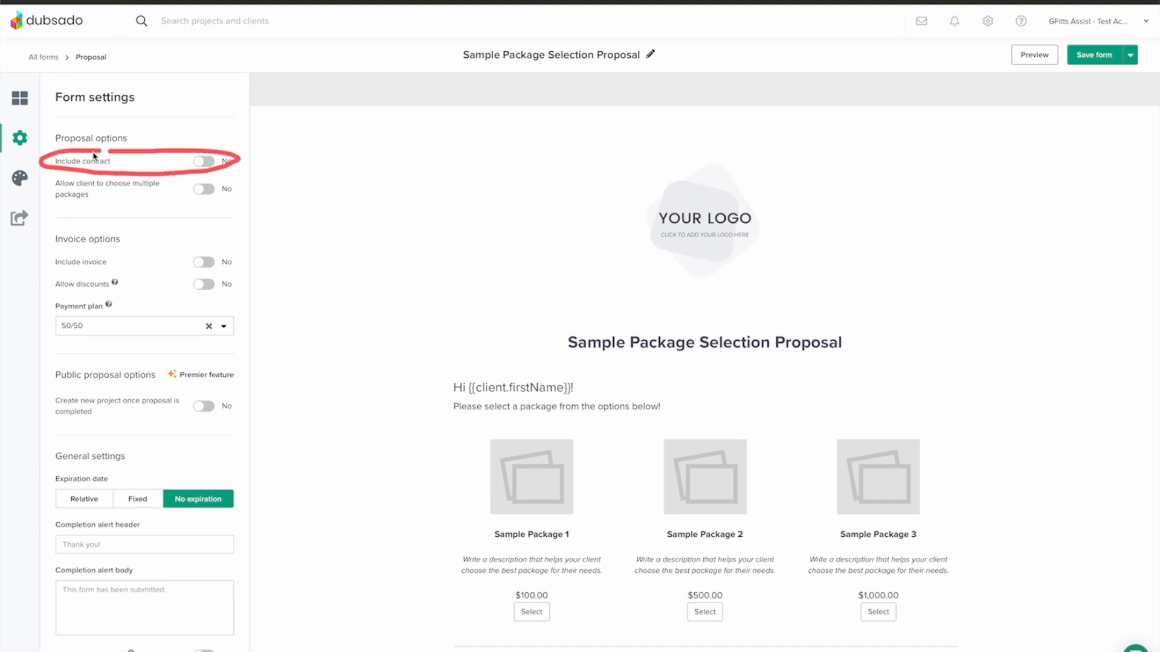
mouse_move(120, 248)
left_mouse_down()
mouse_move(72, 259)
mouse_move(122, 272)
mouse_move(241, 254)
mouse_move(100, 247)
left_mouse_up()
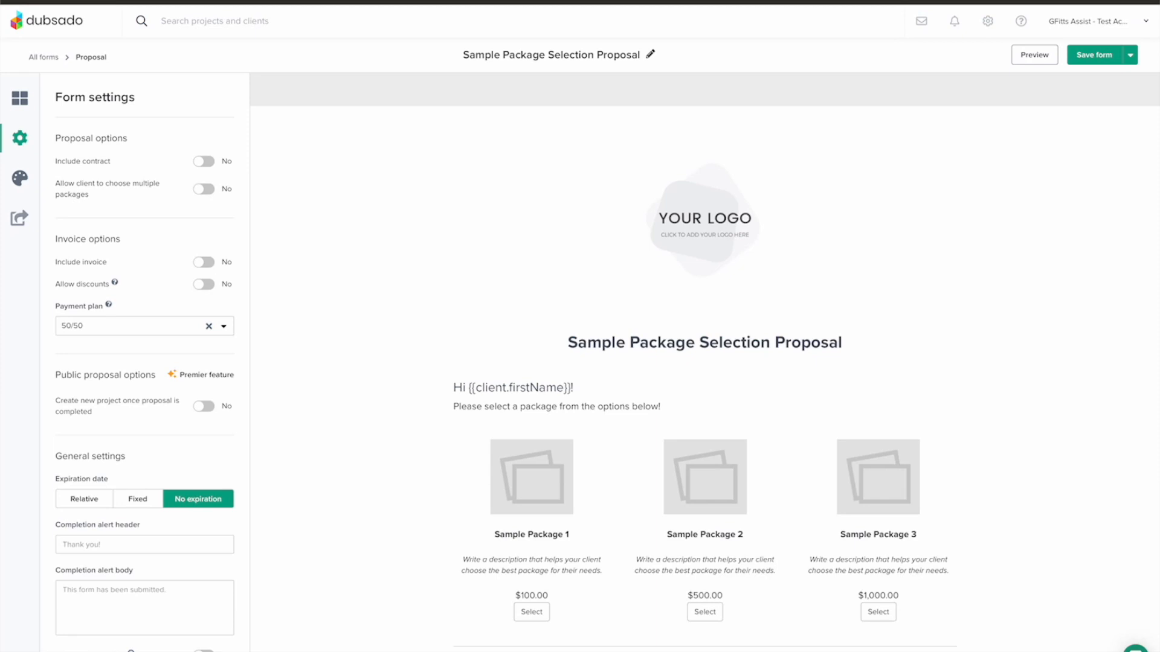
mouse_move(160, 358)
left_mouse_down()
mouse_move(57, 353)
mouse_move(103, 422)
mouse_move(277, 404)
mouse_move(176, 350)
mouse_move(116, 354)
left_mouse_up()
left_click(1130, 56)
left_click(1126, 77)
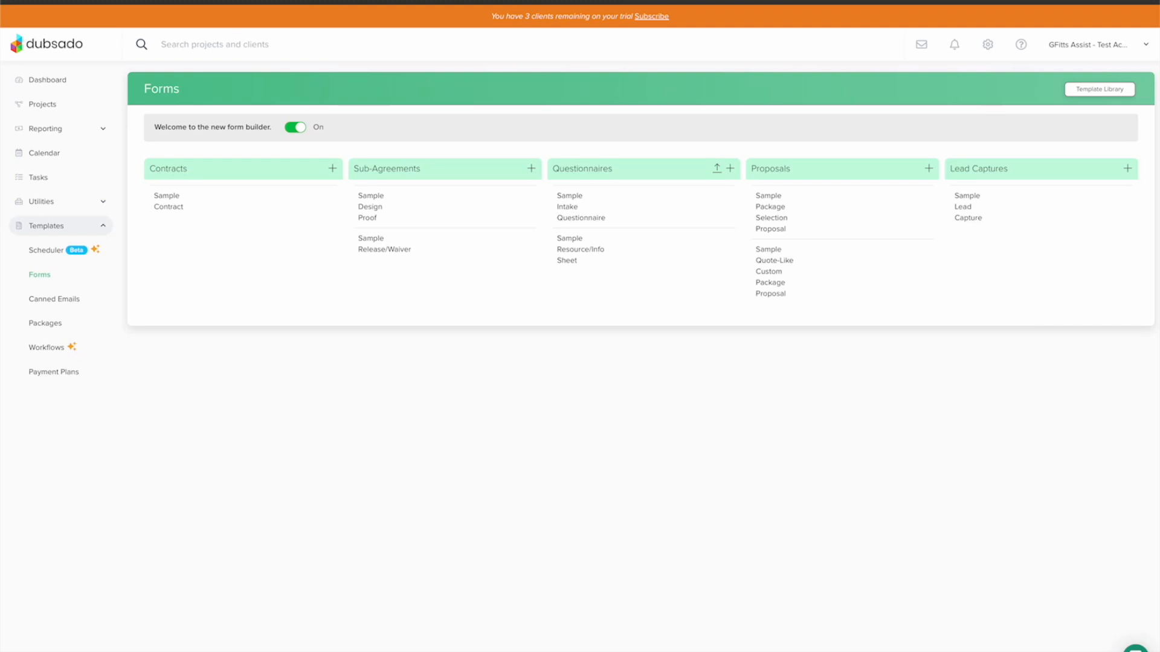
- Examine the embed code and direct link for publicly sharing the Sample Lead Capture form, and save and close it
left_click(969, 207)
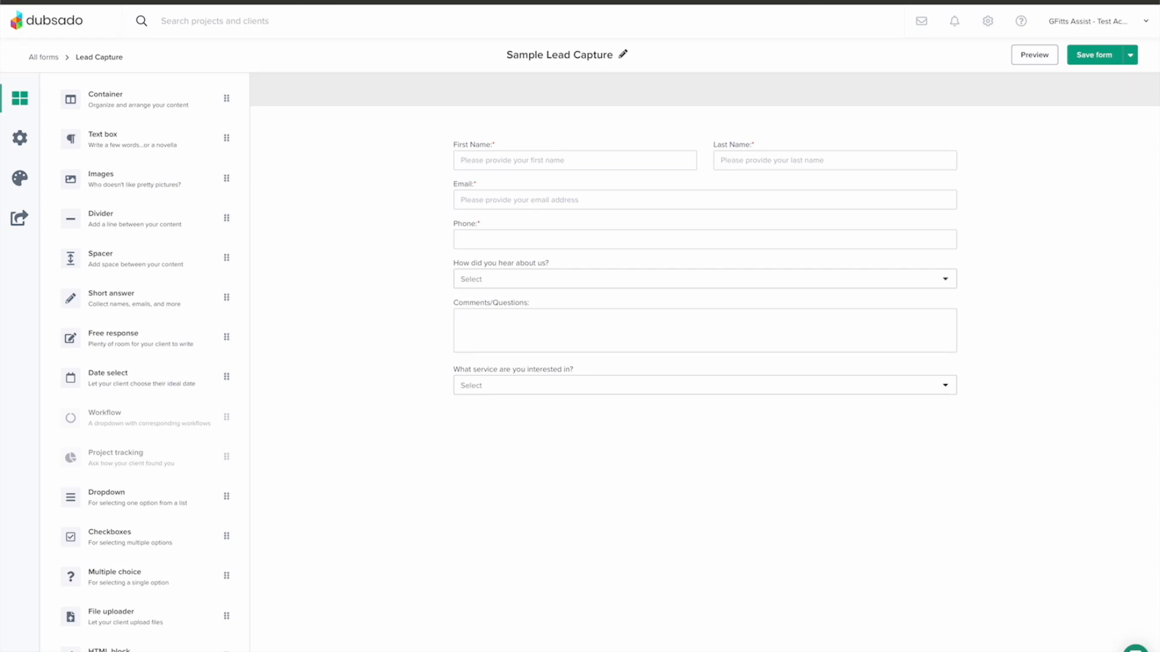
left_click(19, 217)
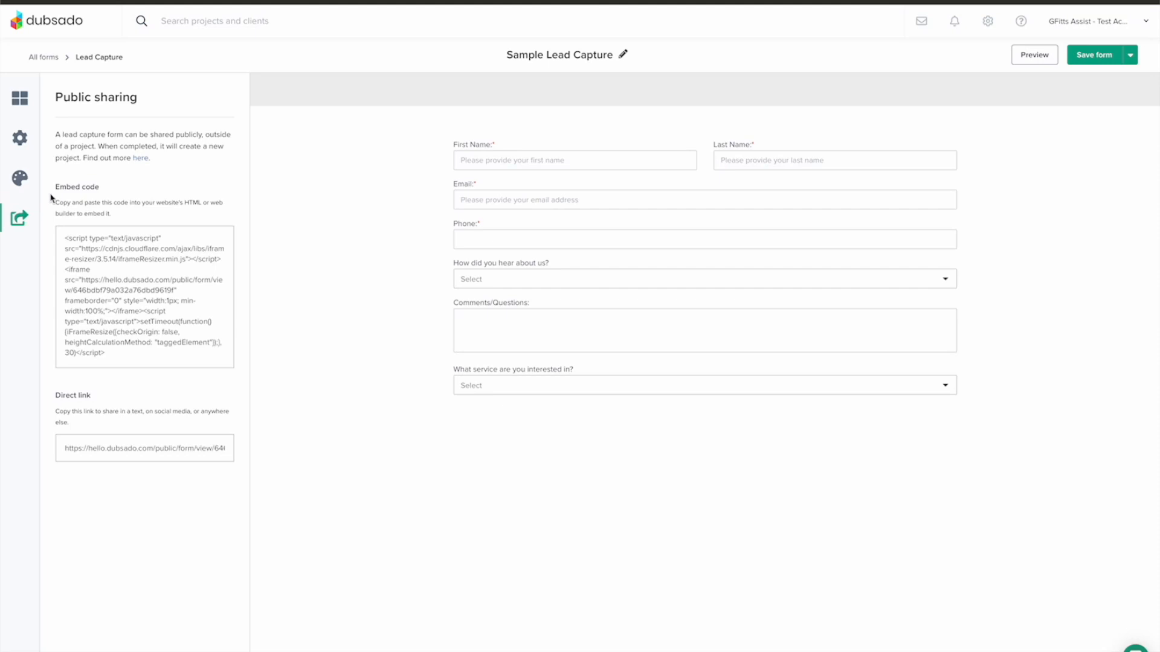
left_click_drag(48, 194, 112, 193)
left_click_drag(50, 401, 110, 402)
left_click(1130, 55)
left_click(1123, 76)
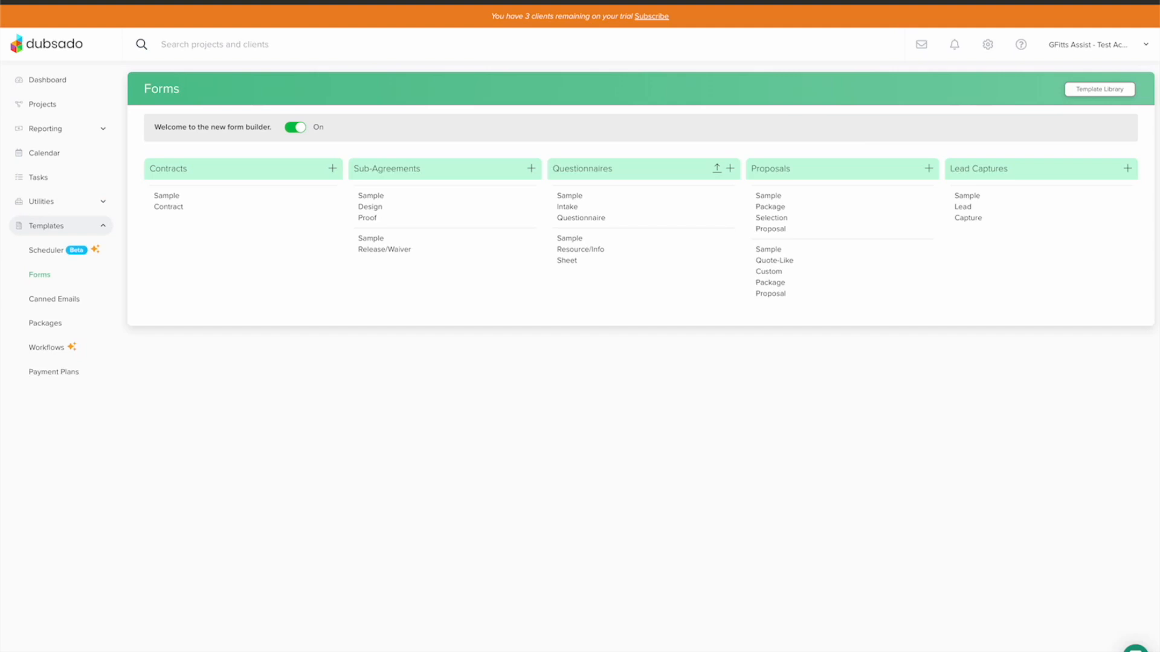
mouse_move(1150, 80)
left_mouse_down()
mouse_move(1054, 95)
mouse_move(1155, 99)
mouse_move(1134, 77)
left_mouse_up()
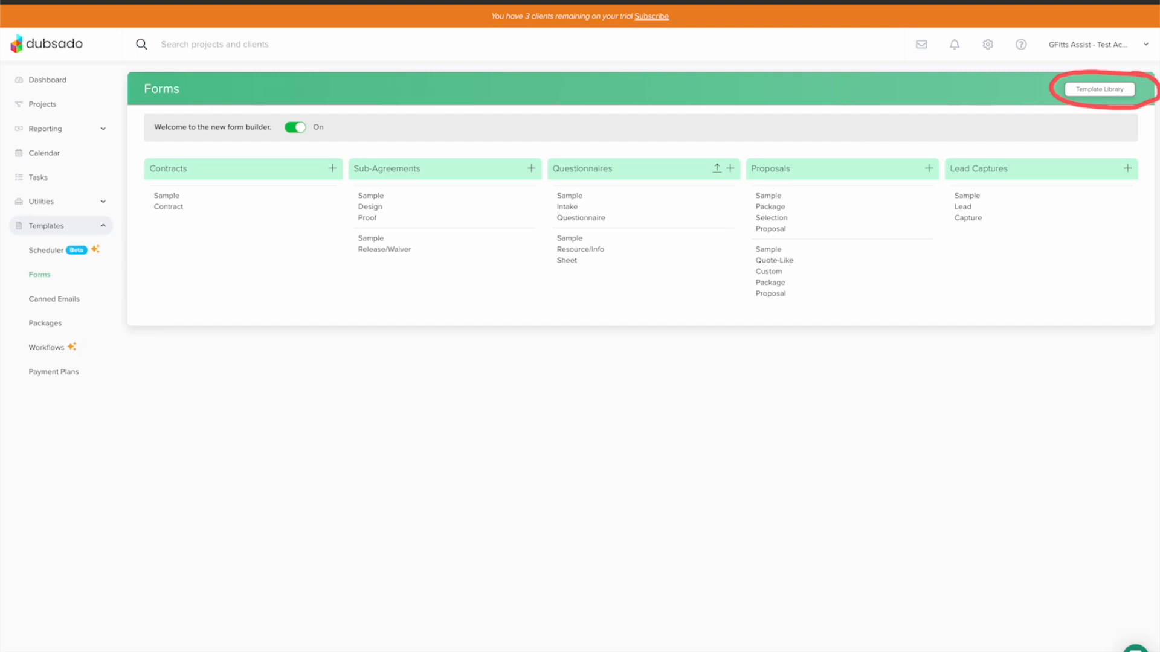